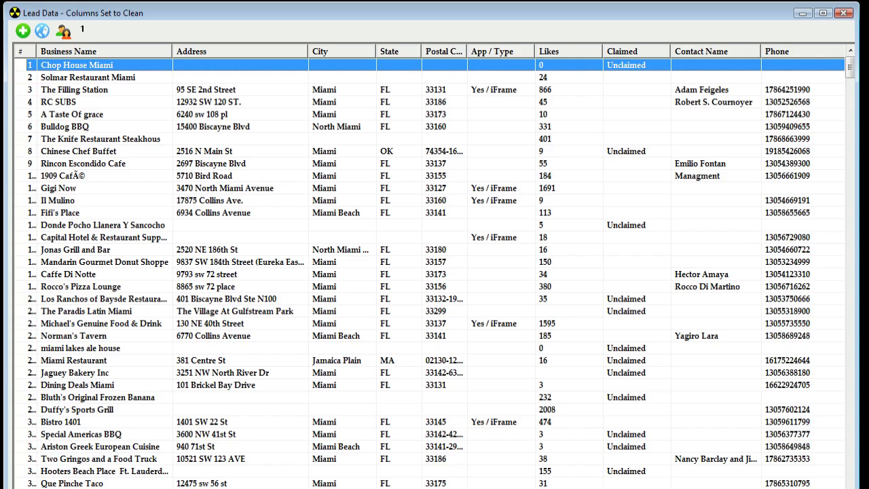
Step: Remove the leads whose Address field is blank from the lead grid
left_click_drag(333, 488, 786, 488)
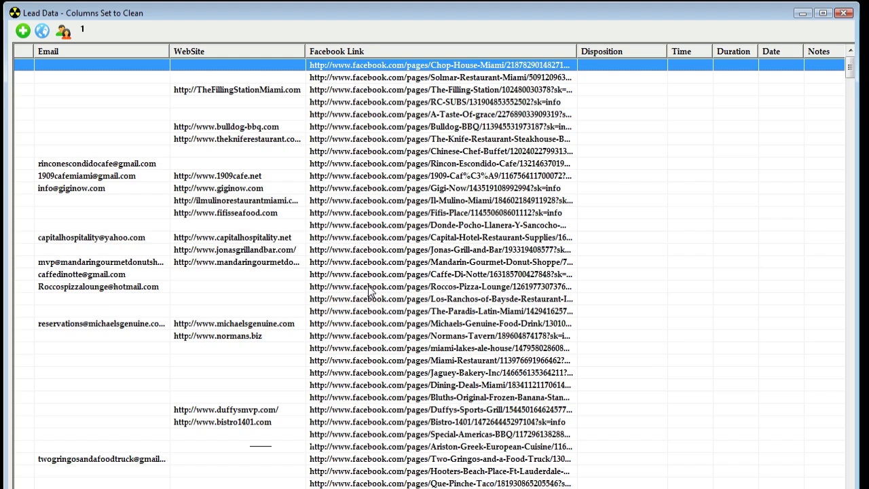
scroll(430, 266, "right", 5)
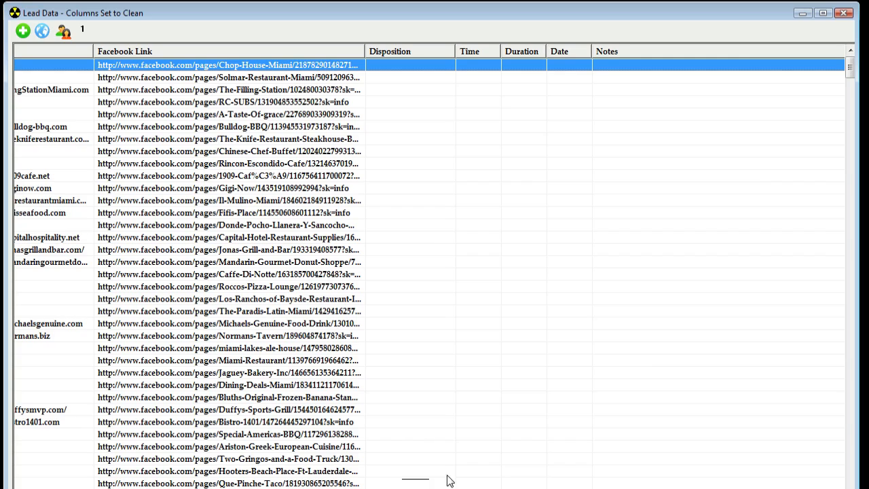
left_click_drag(452, 488, 54, 488)
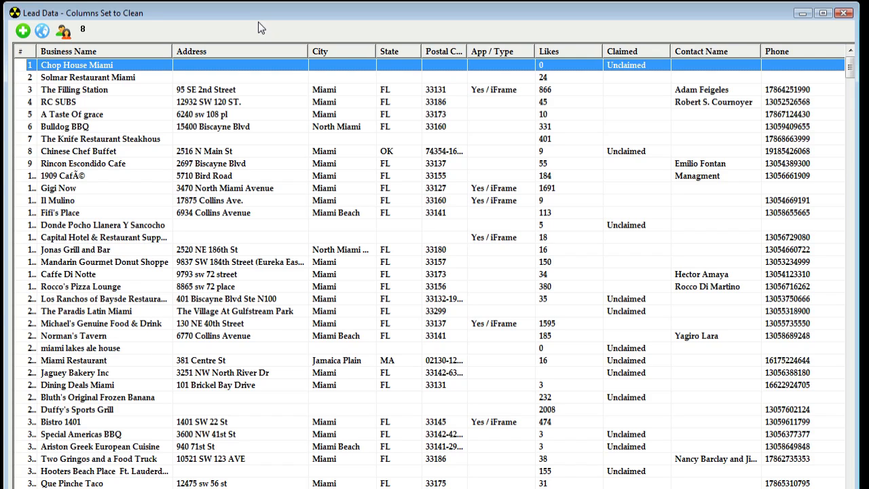
right_click(231, 53)
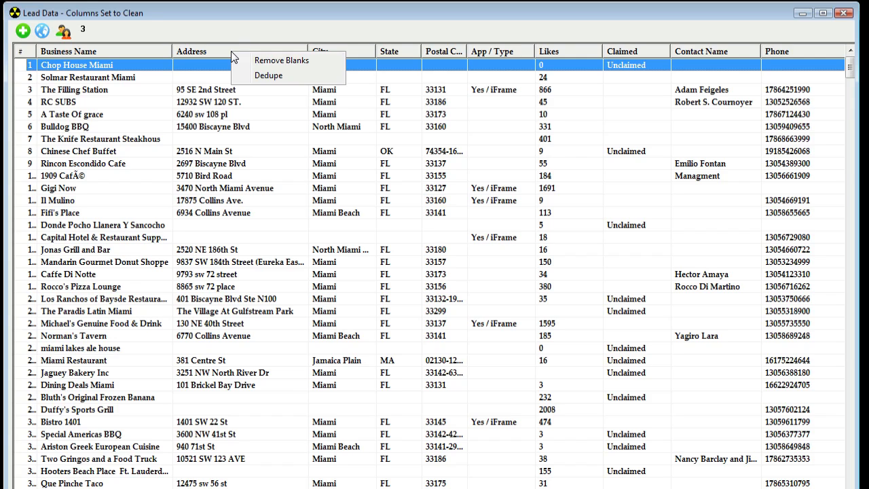
left_click(252, 60)
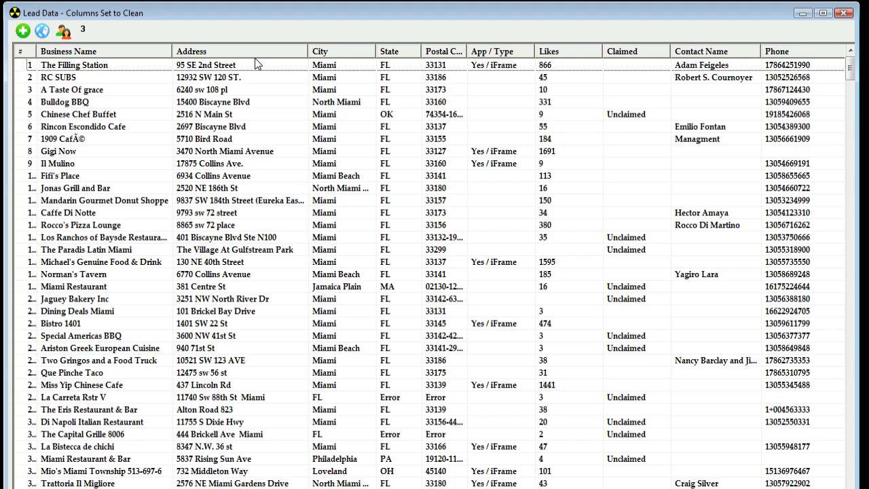
Step: Remove all leads with more than 300 likes using the Like Remover
right_click(548, 55)
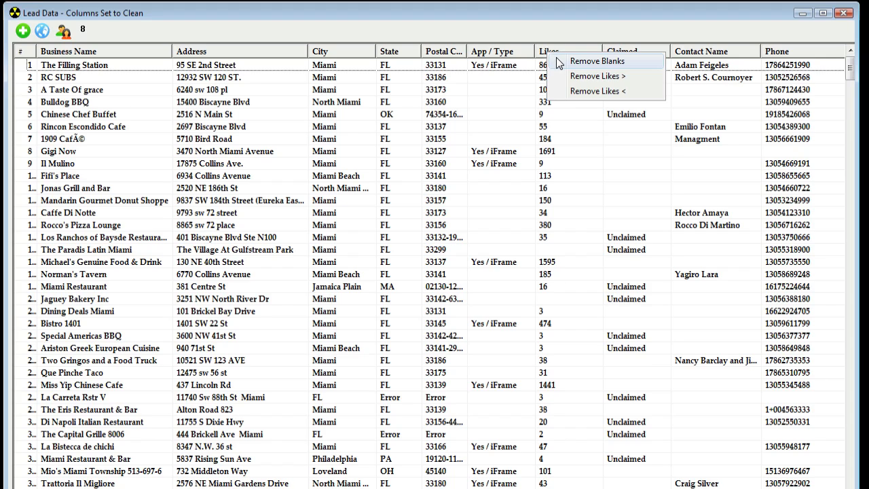
left_click(580, 76)
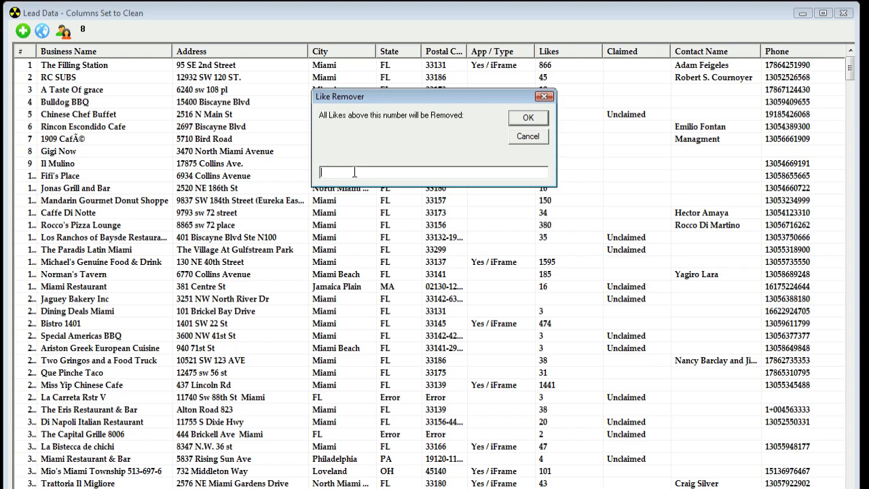
type("300")
left_click(528, 120)
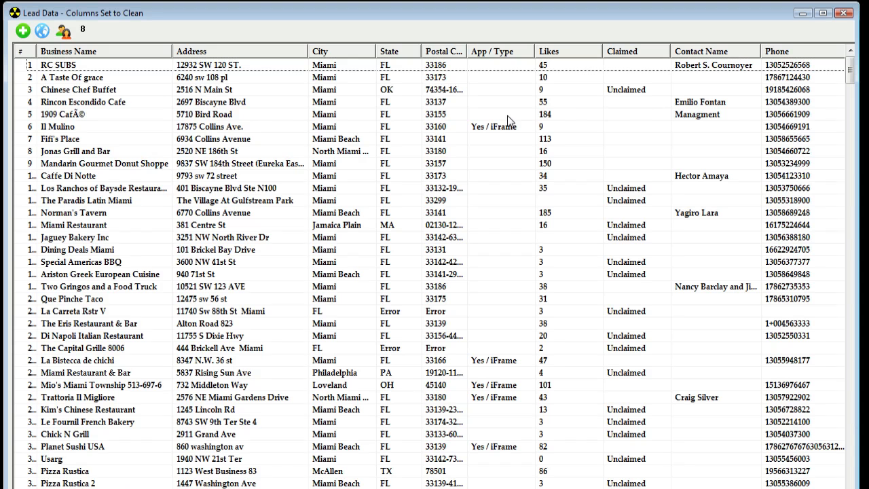
Step: Remove all leads with fewer than 100 likes
right_click(554, 58)
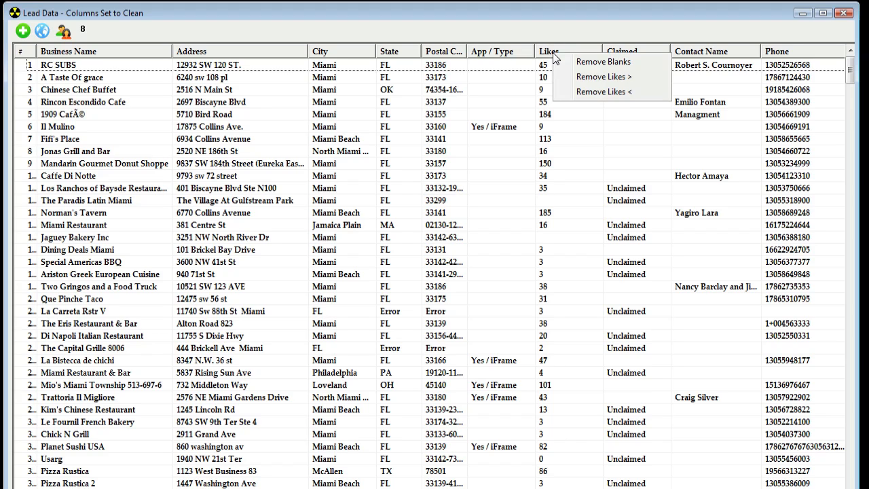
left_click(595, 92)
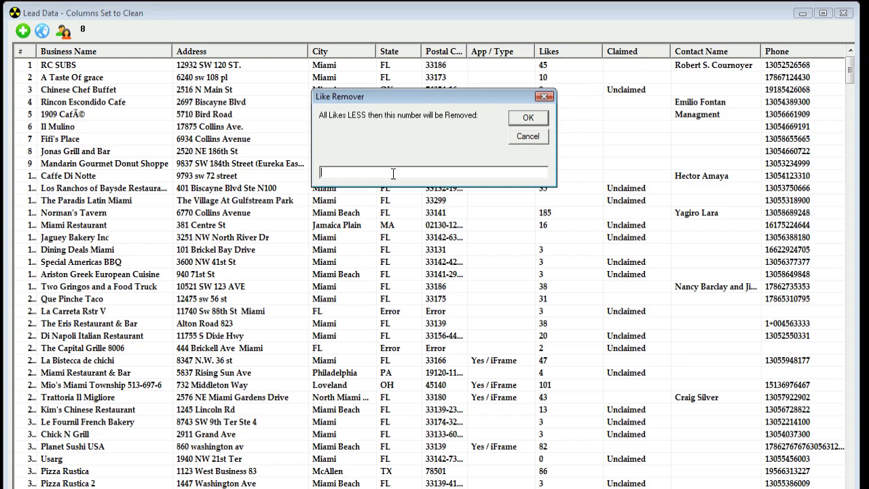
type("100")
left_click(538, 116)
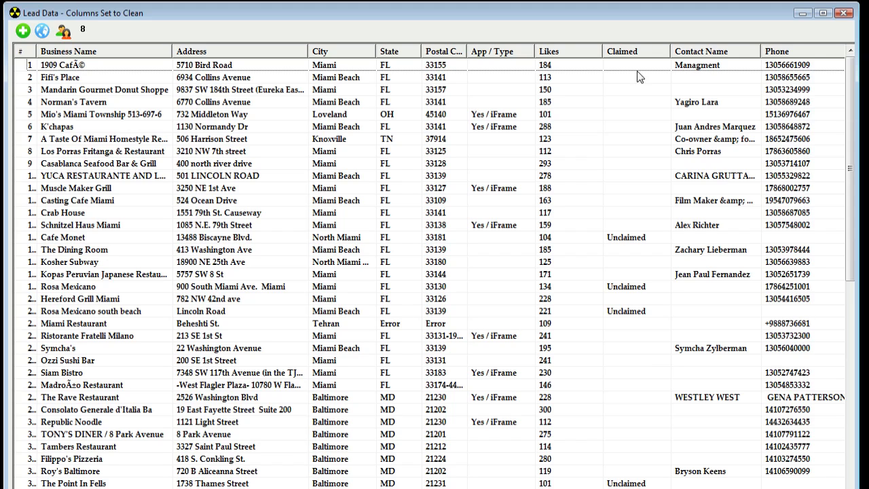
Step: Remove the leads whose Contact Name is blank and look over the remaining columns
right_click(691, 57)
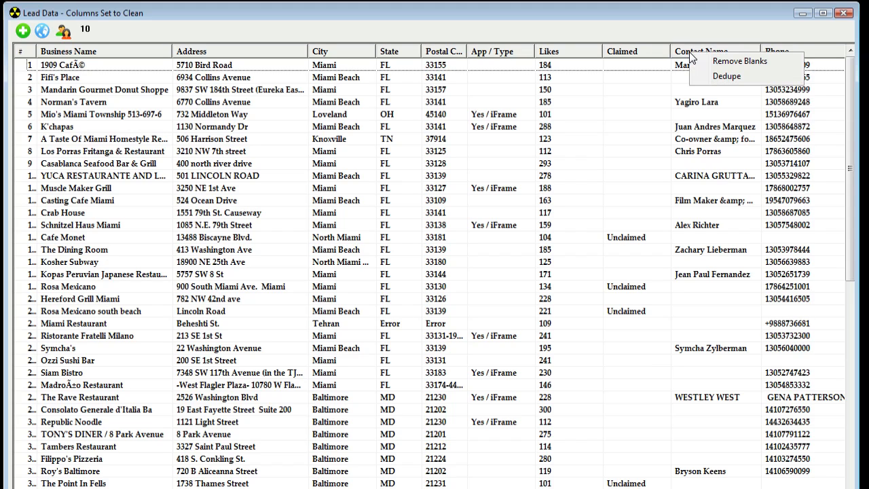
left_click(732, 62)
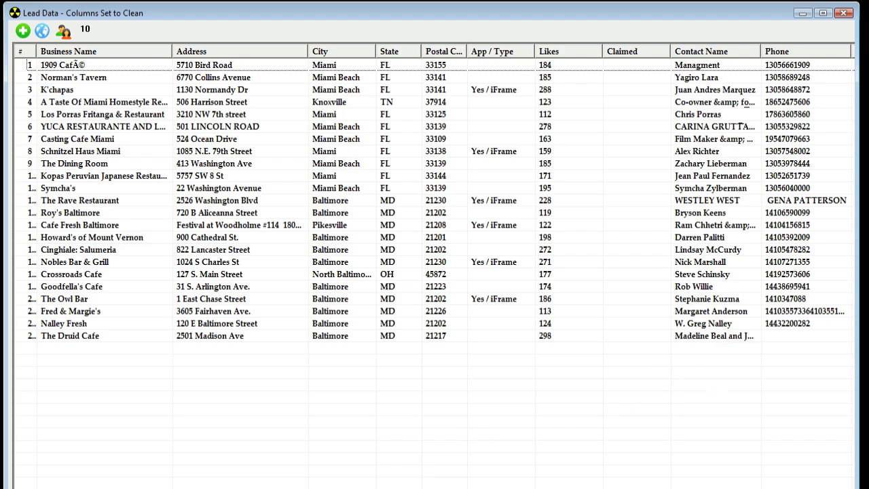
scroll(435, 265, "right", 7)
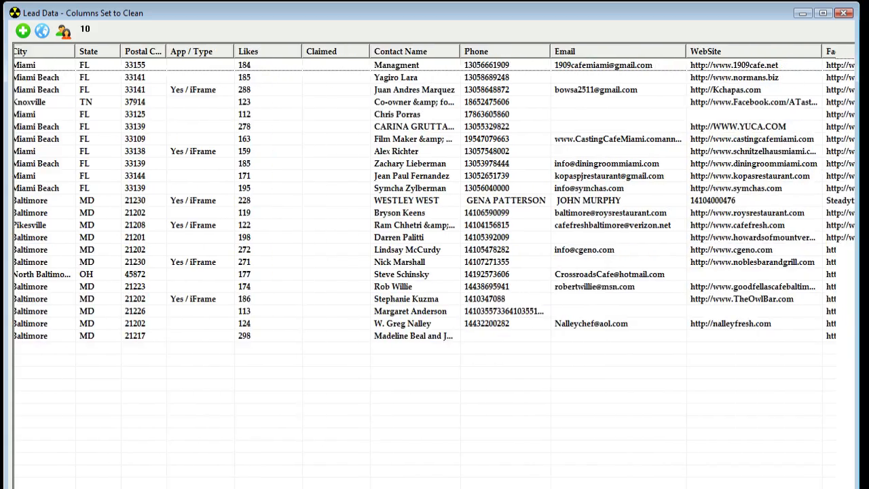
scroll(434, 265, "right", 5)
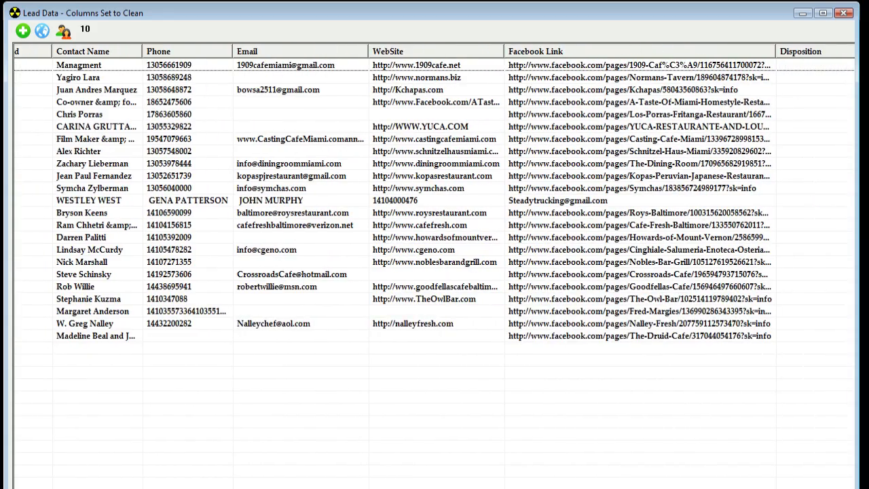
scroll(434, 265, "left", 12)
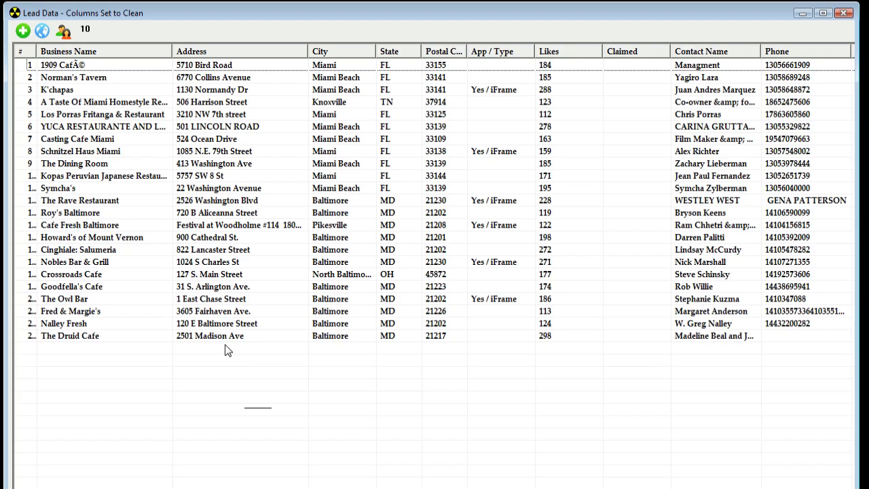
Step: Dedupe the leads by Business Name
left_click(89, 52)
right_click(88, 54)
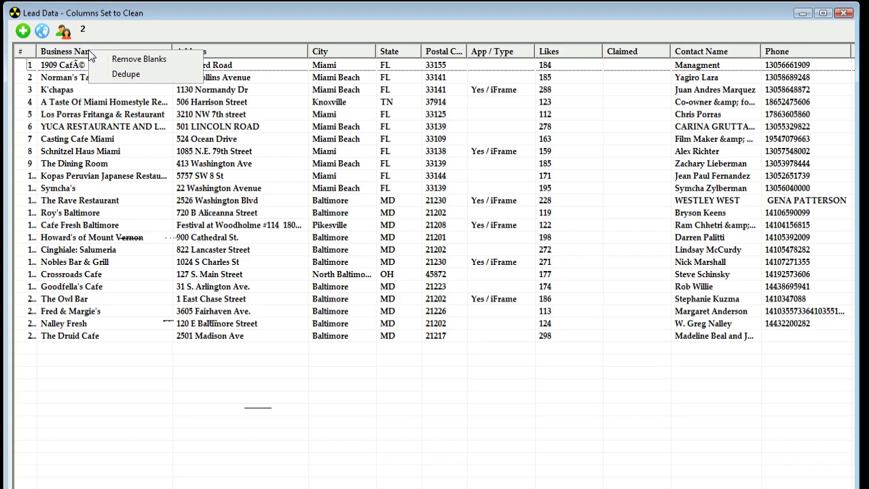
left_click(140, 75)
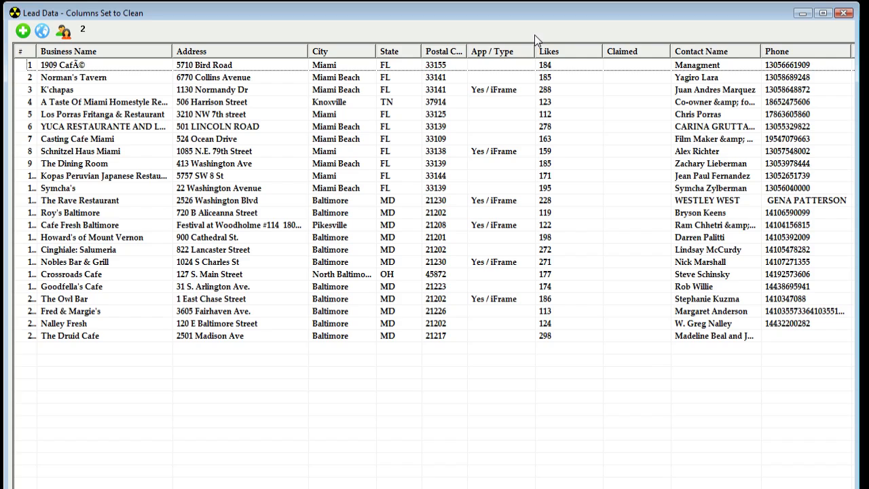
left_click(334, 54)
right_click(334, 54)
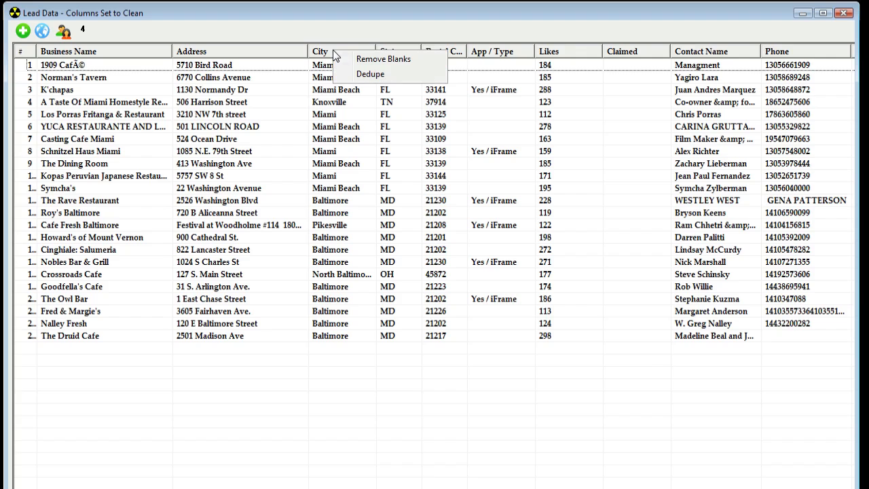
left_click(326, 34)
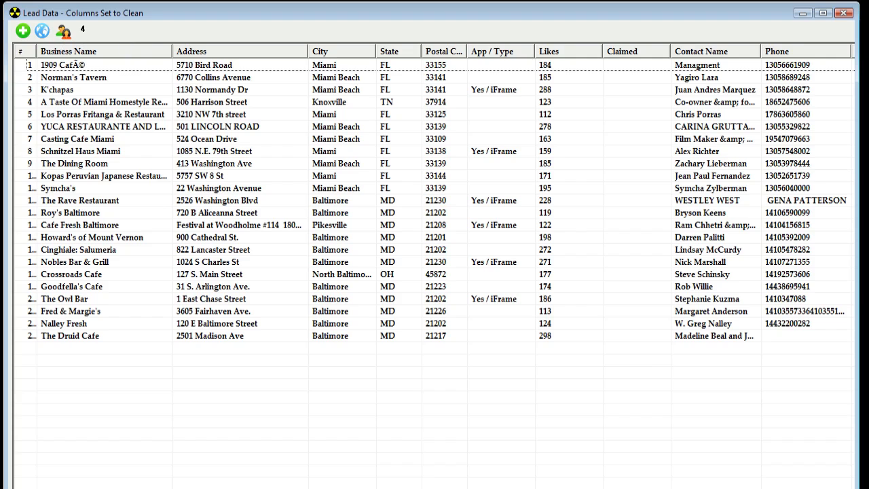
Step: Set the columns to sort mode and sort the leads by Address in ascending order, accepting the grid sort
left_click(21, 34)
left_click(267, 55)
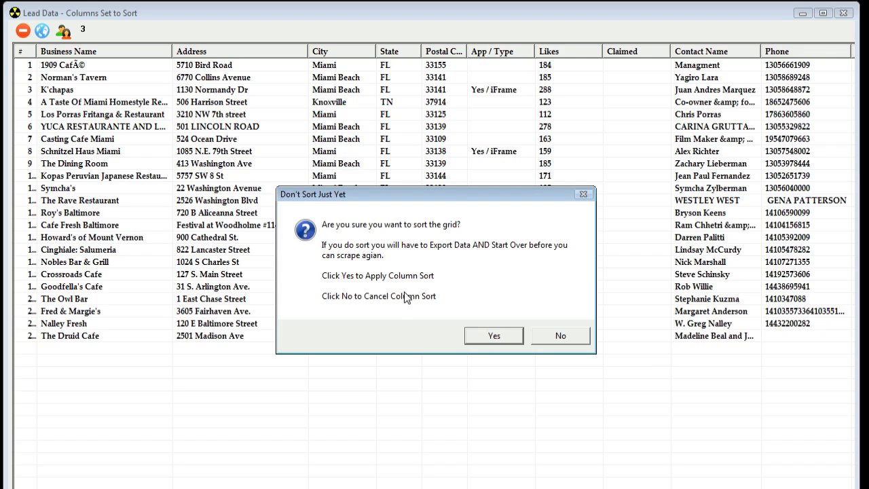
left_click(475, 337)
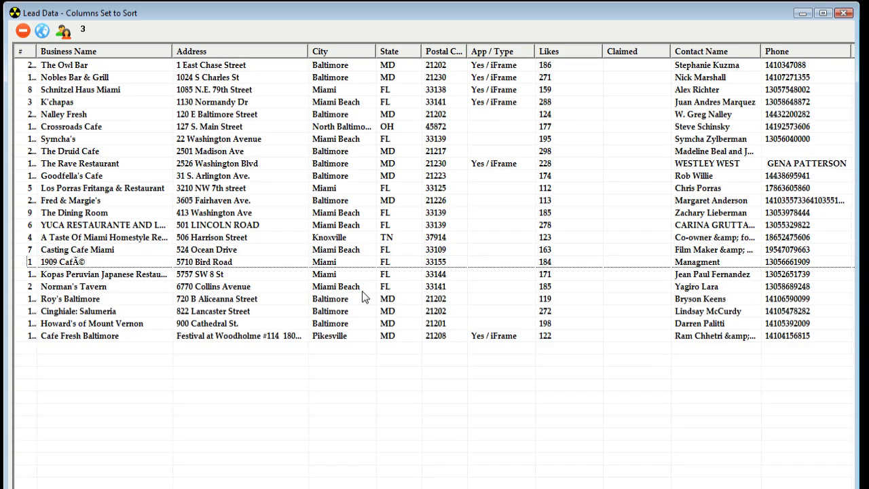
Step: Sort the leads in turn by City, Address, Postal Code, App / Type and Likes
left_click(341, 53)
left_click(264, 46)
left_click(352, 53)
left_click(442, 54)
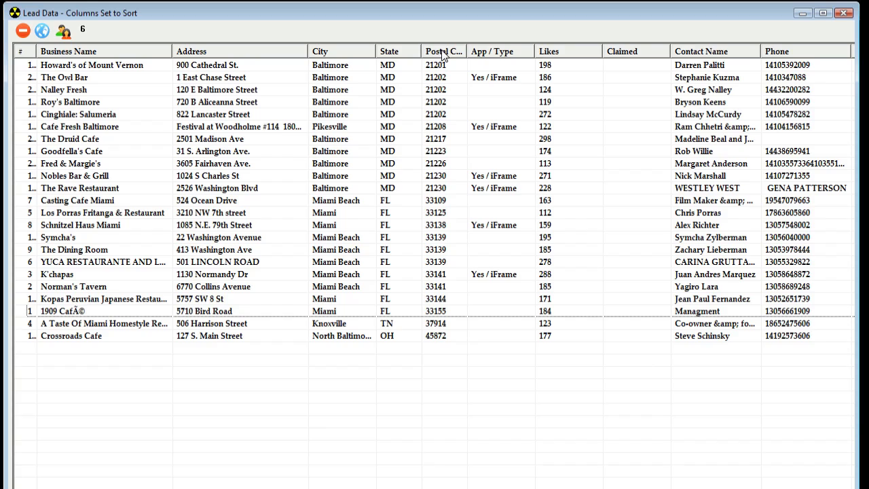
left_click(488, 53)
left_click(488, 53)
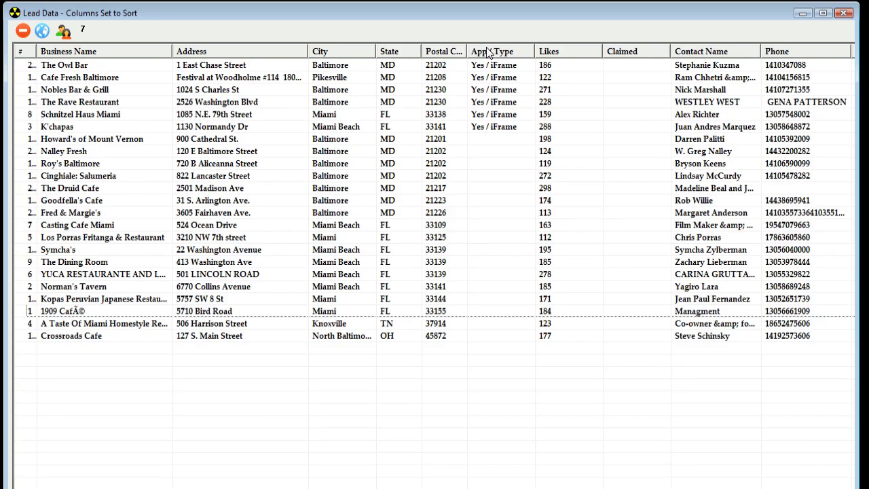
left_click(488, 53)
left_click(562, 49)
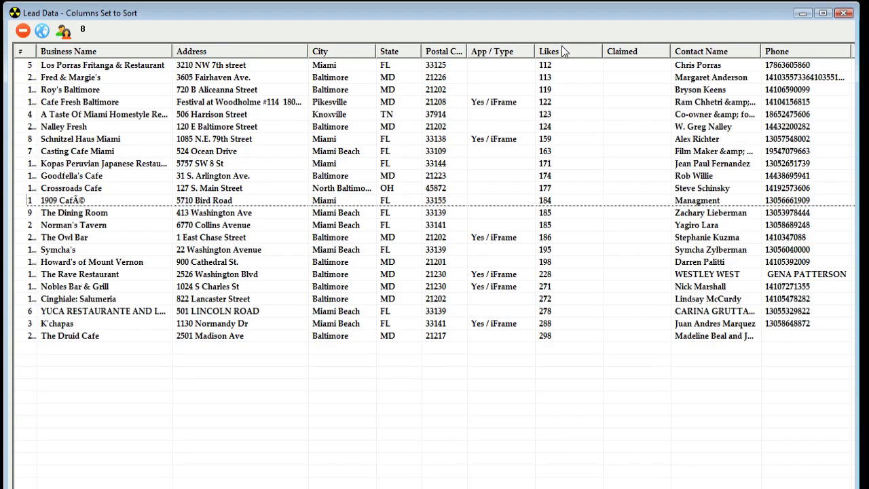
left_click(562, 45)
Step: Re-sort the leads by Business Name, Contact Name, Phone and Address, ending with addresses in descending order
left_click(132, 55)
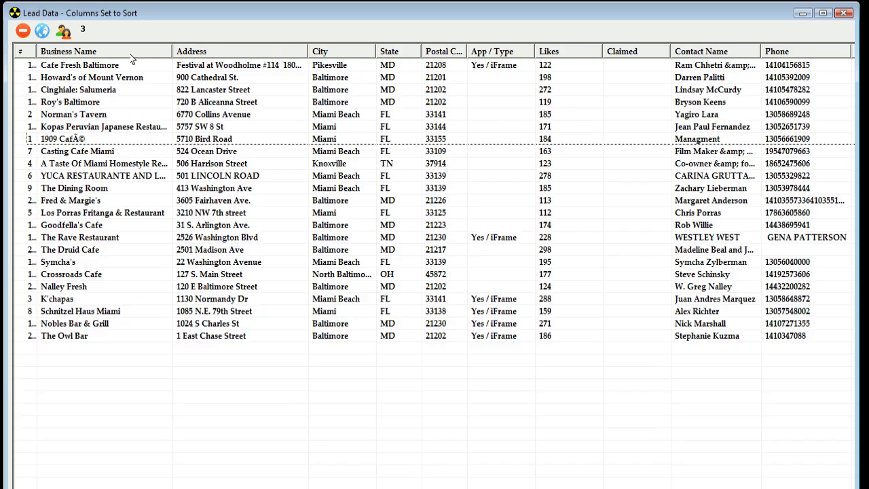
left_click(132, 56)
left_click(706, 55)
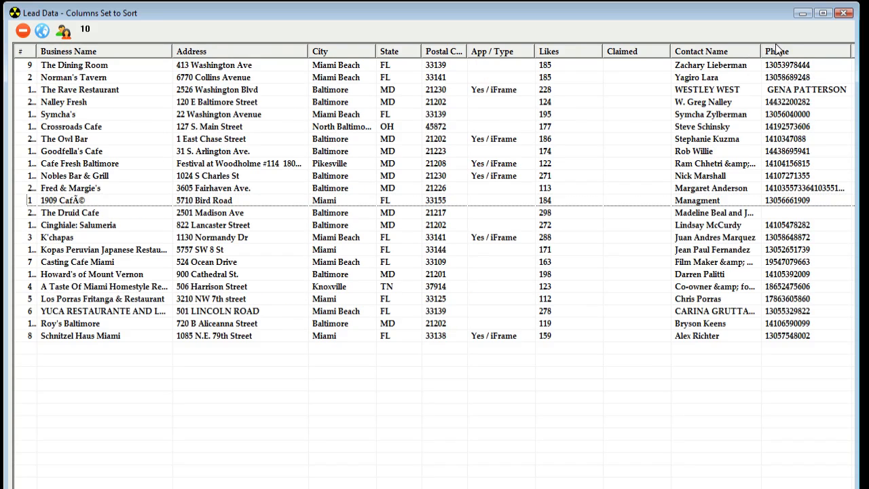
left_click(786, 49)
left_click(217, 55)
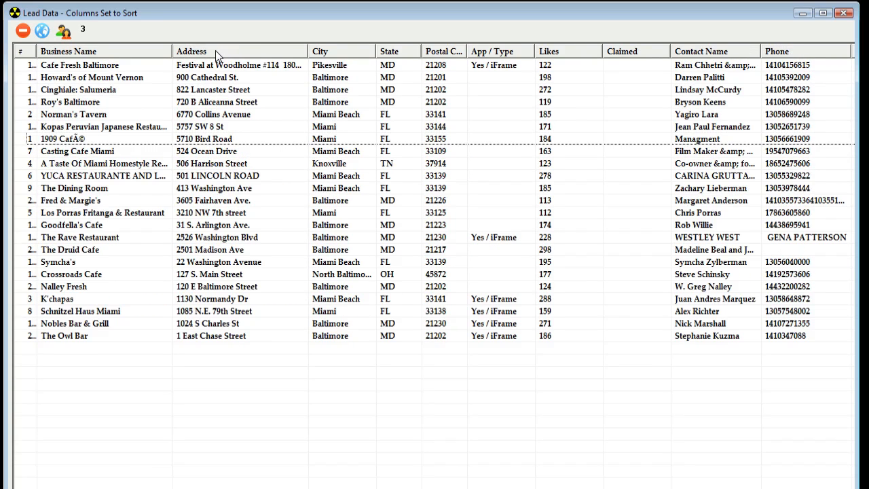
left_click(24, 35)
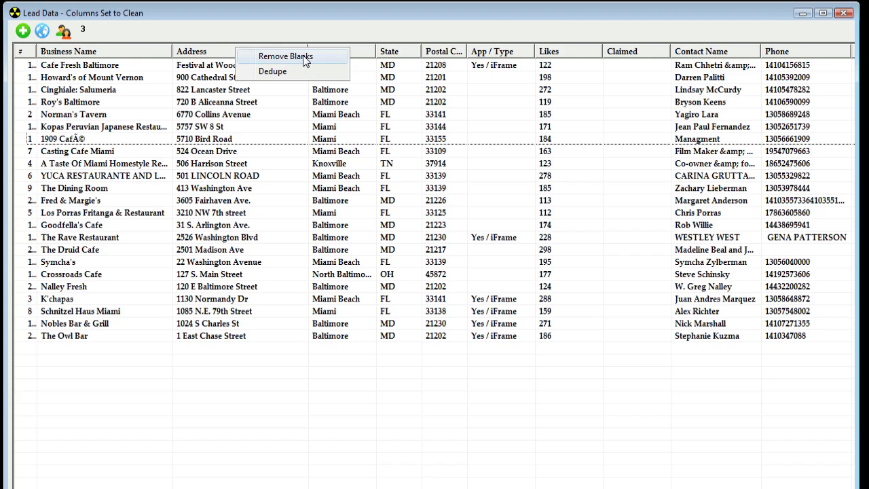
left_click(292, 27)
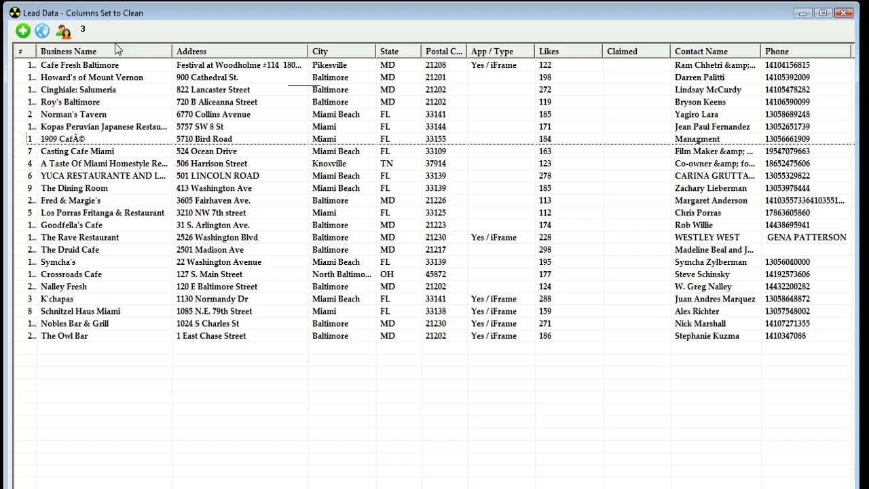
left_click(24, 32)
Step: Sort the leads by Address, Business Name and State, ending with a descending sort by City
left_click(246, 53)
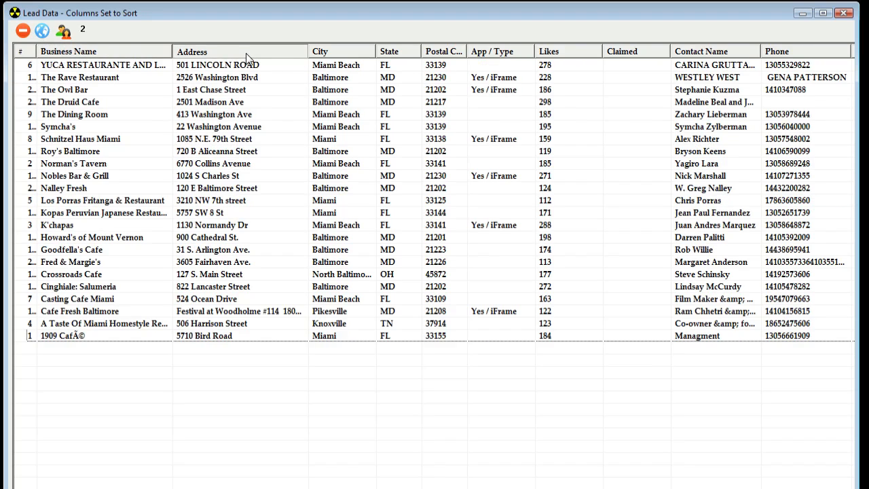
left_click(246, 52)
left_click(128, 54)
left_click(393, 52)
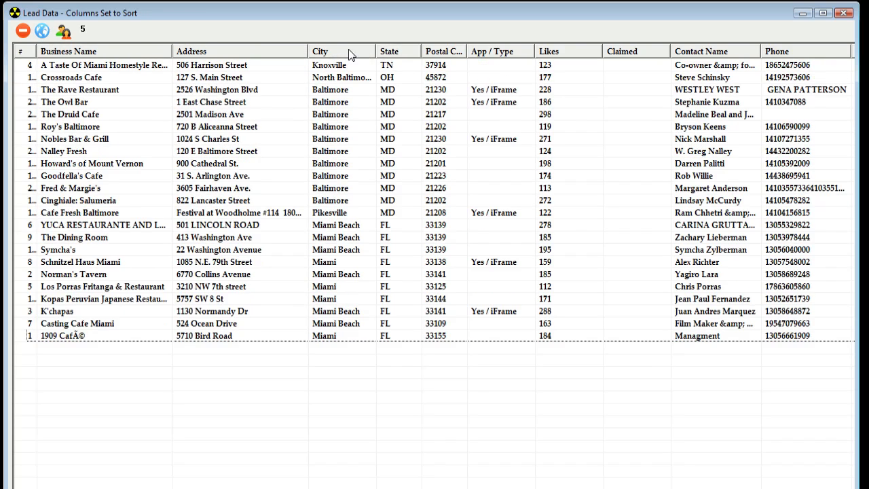
left_click(320, 53)
Step: Set the columns back to clean mode and export the leads as leads3.csv, choosing to clear the grid and reset the scraper
left_click(23, 31)
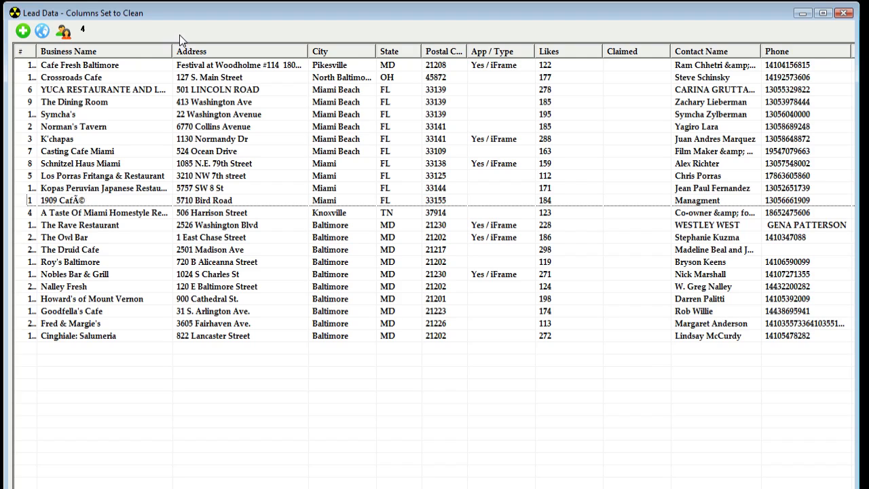
right_click(21, 54)
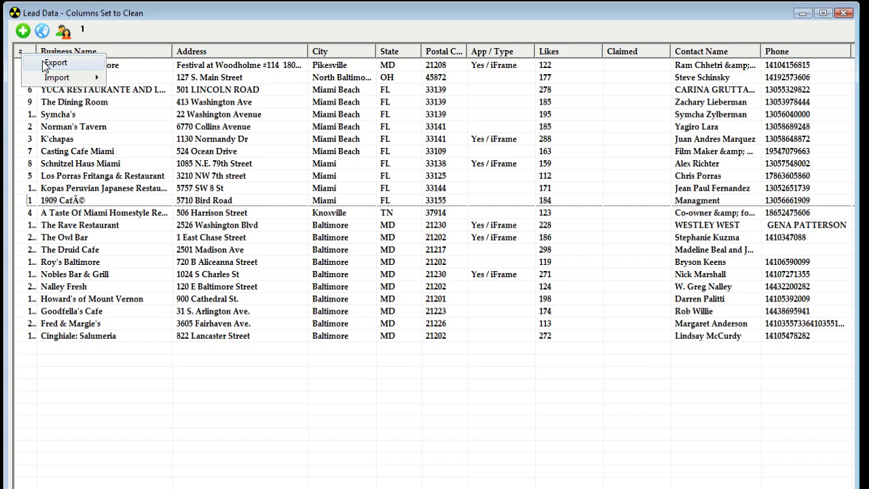
left_click(50, 66)
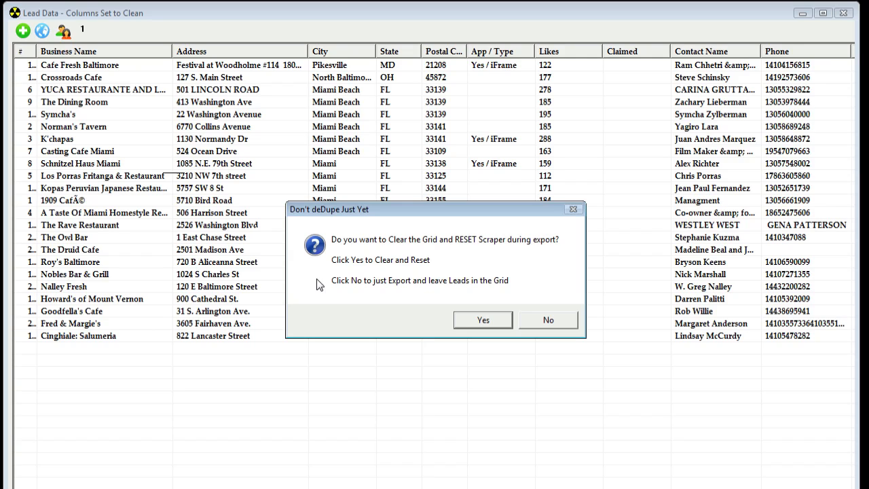
left_click(465, 320)
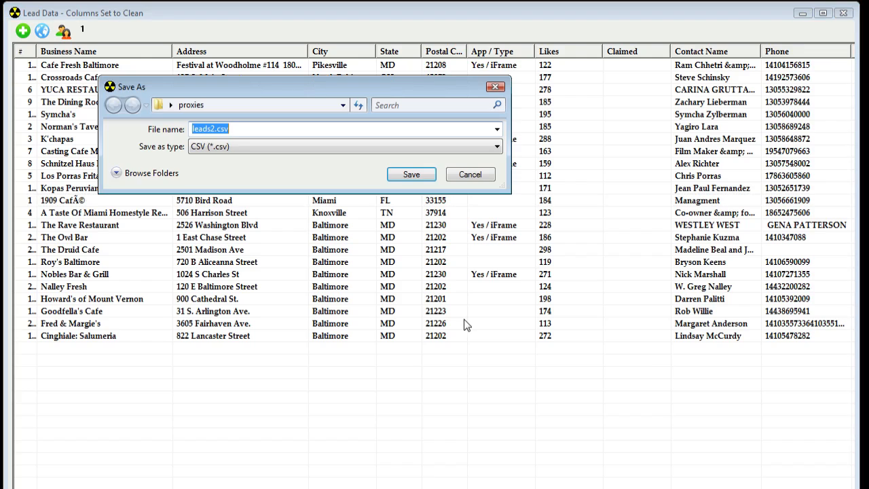
left_click(214, 133)
key("BackSpace")
type("3")
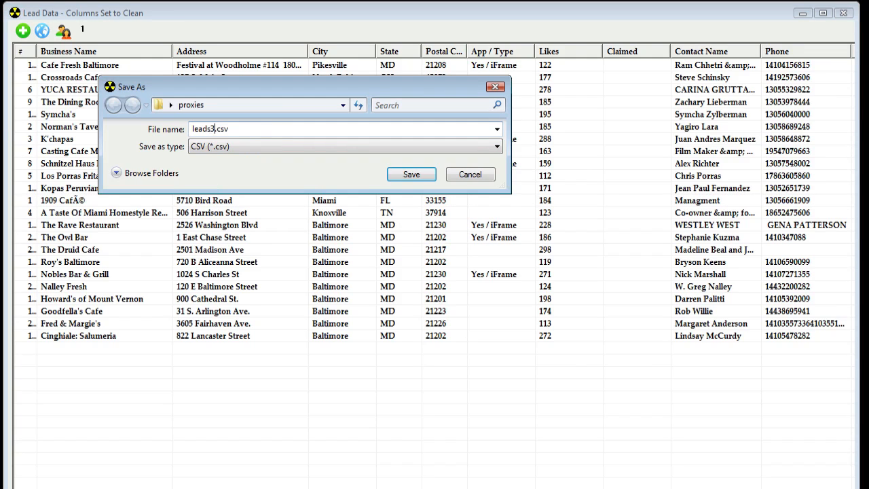
left_click(412, 175)
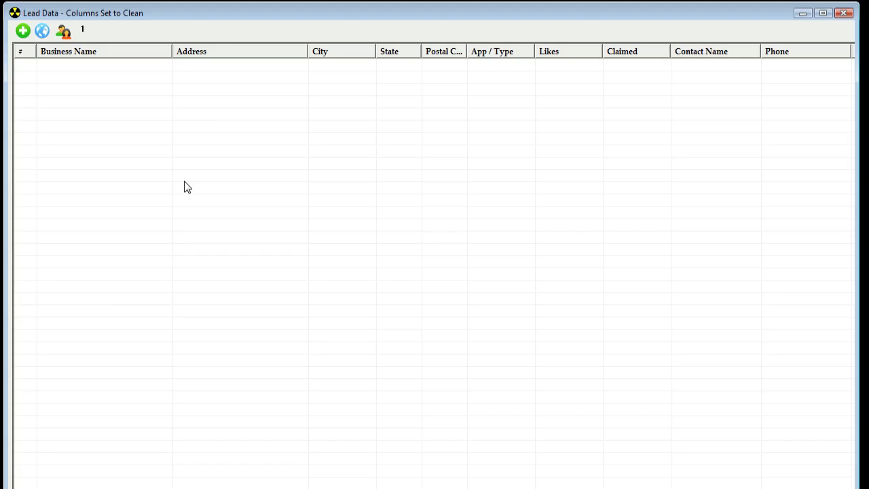
Step: Import leads3.csv from the proxies folder back into the empty lead grid using the regular import
left_click(21, 53)
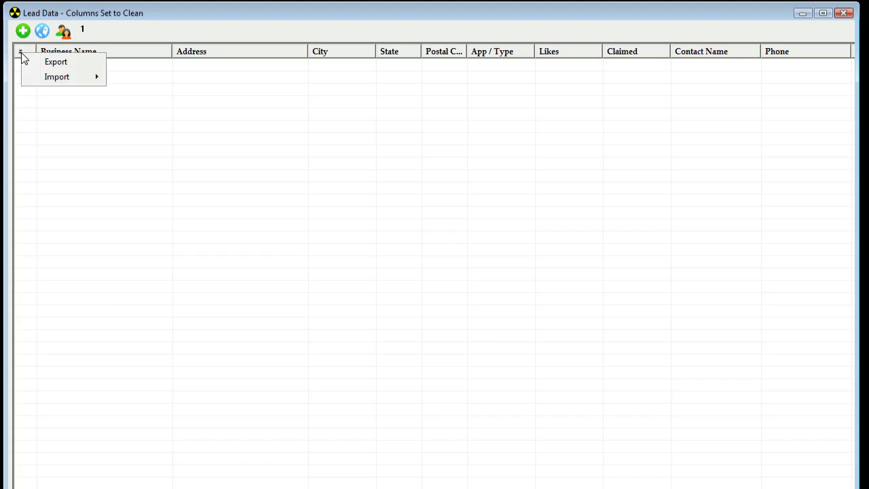
mouse_move(51, 82)
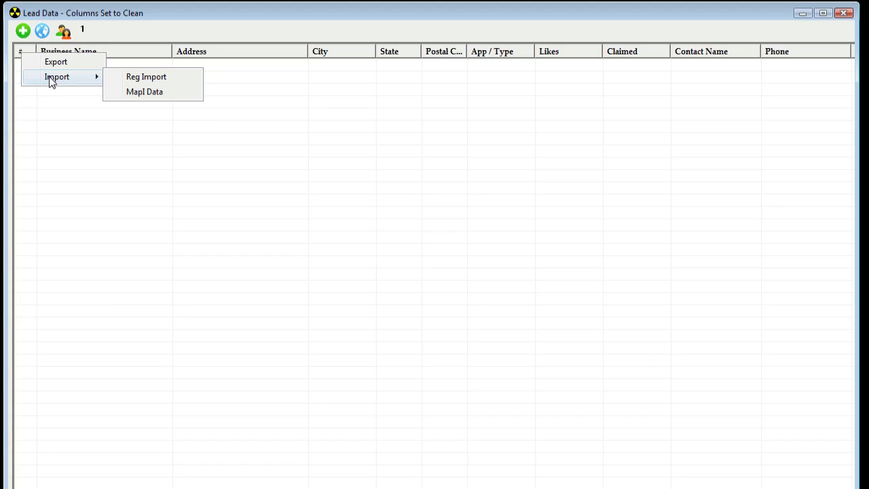
left_click(136, 78)
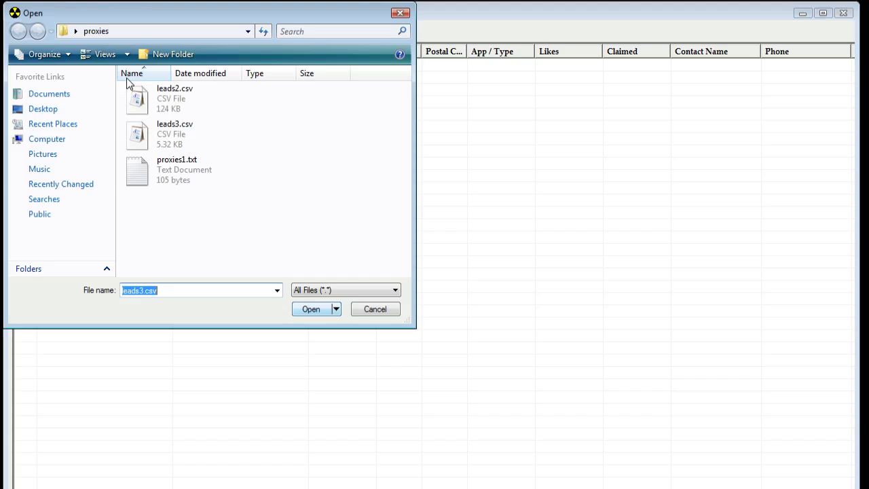
double_click(161, 135)
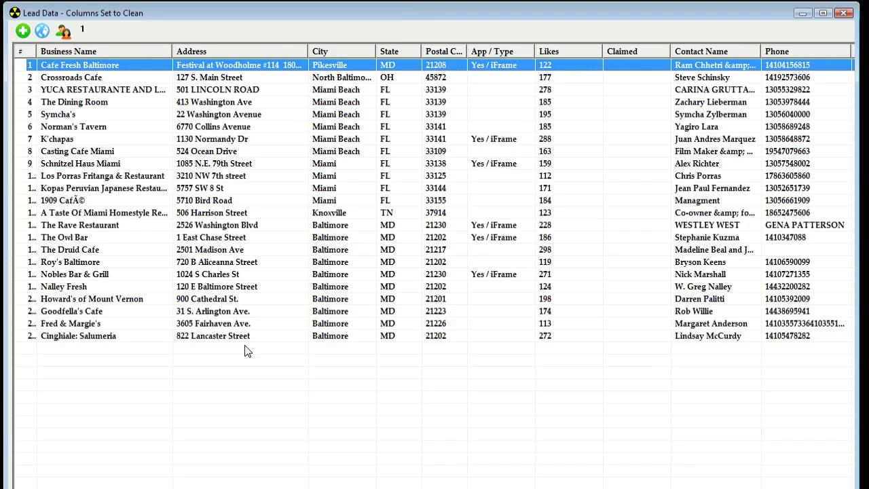